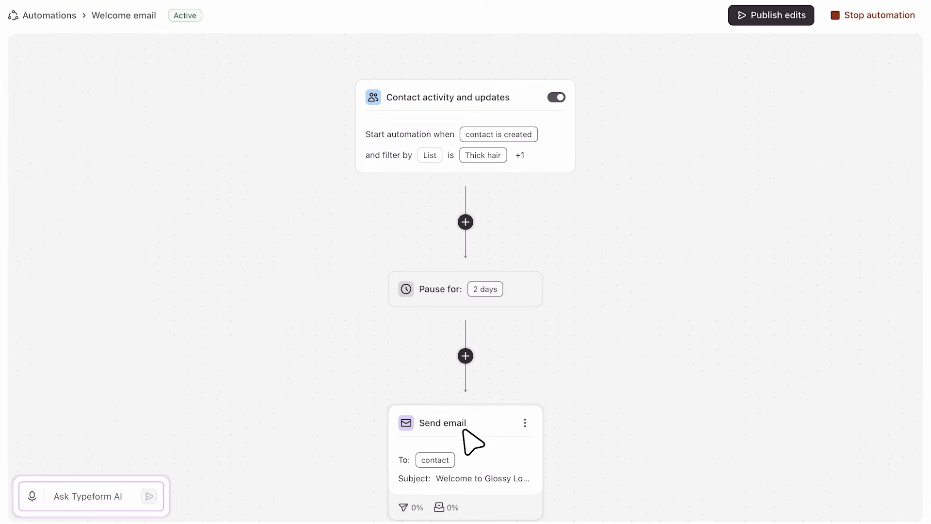
- Open the email content of the Send email step in the Welcome email automation
left_click(474, 445)
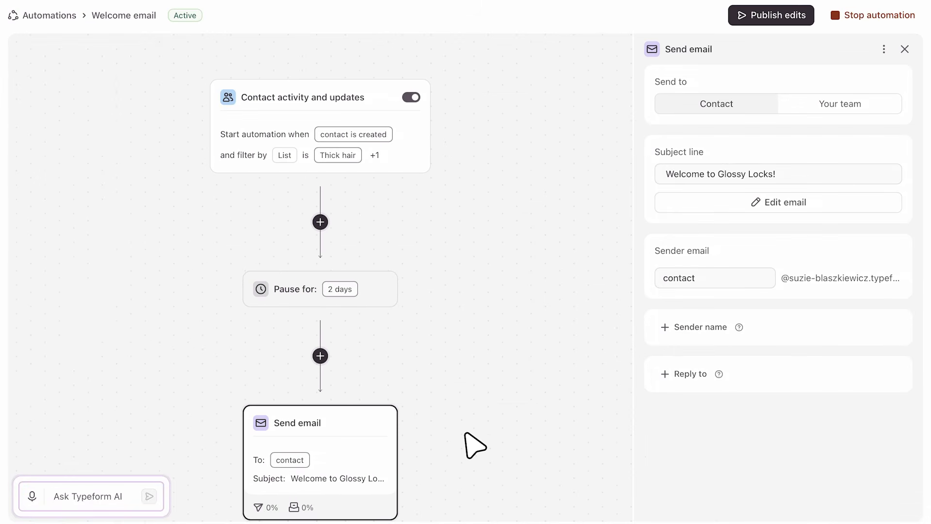
left_click(846, 203)
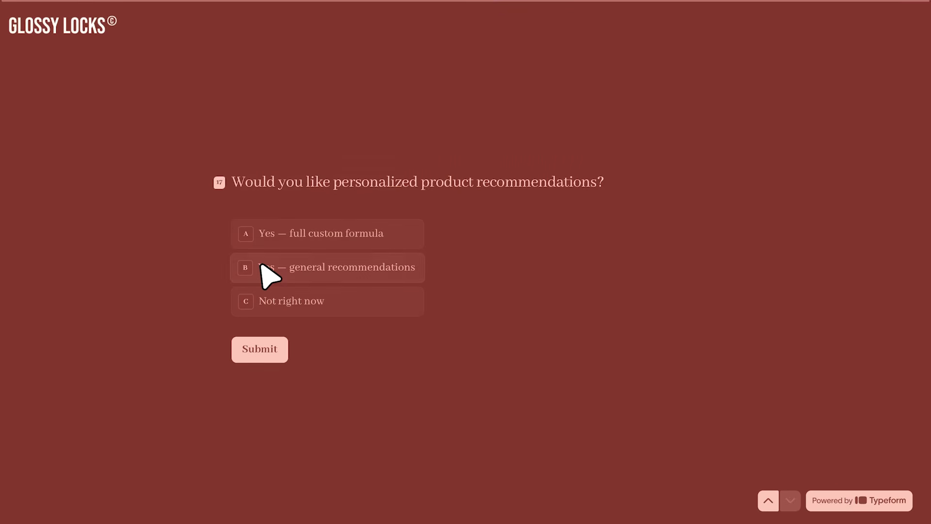
- Answer the personalized product recommendations question with "Yes — general recommendations" and submit the form
left_click(267, 273)
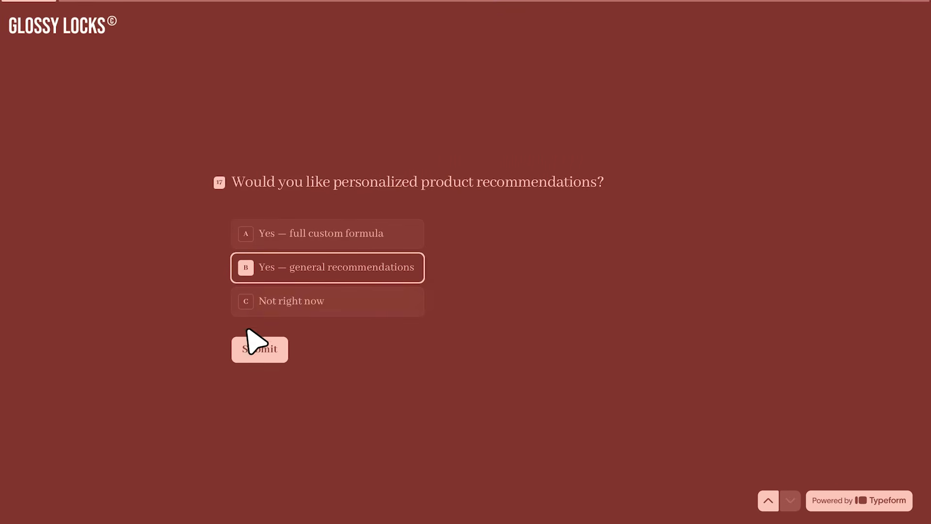
left_click(244, 354)
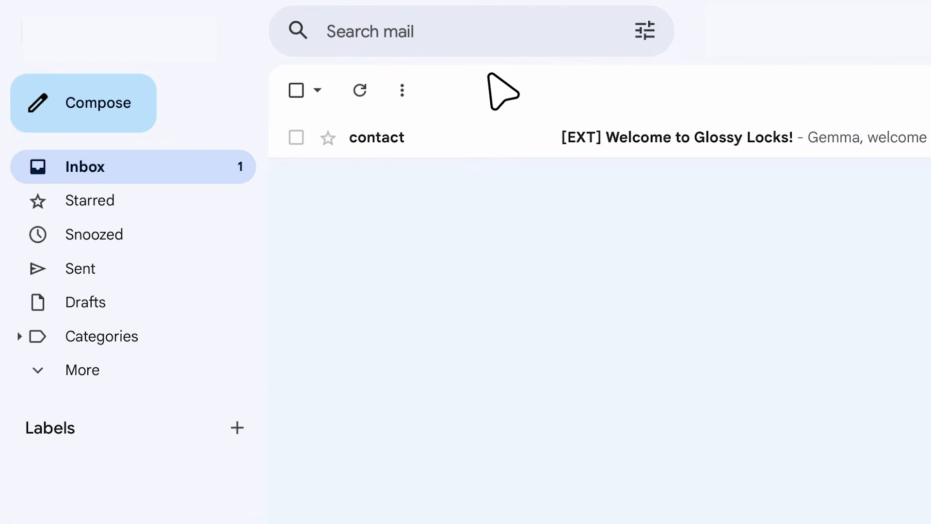
- Switch to the Gmail inbox and read the Glossy Locks emails: the welcome, the picked favorites and the brand story
left_click(463, 136)
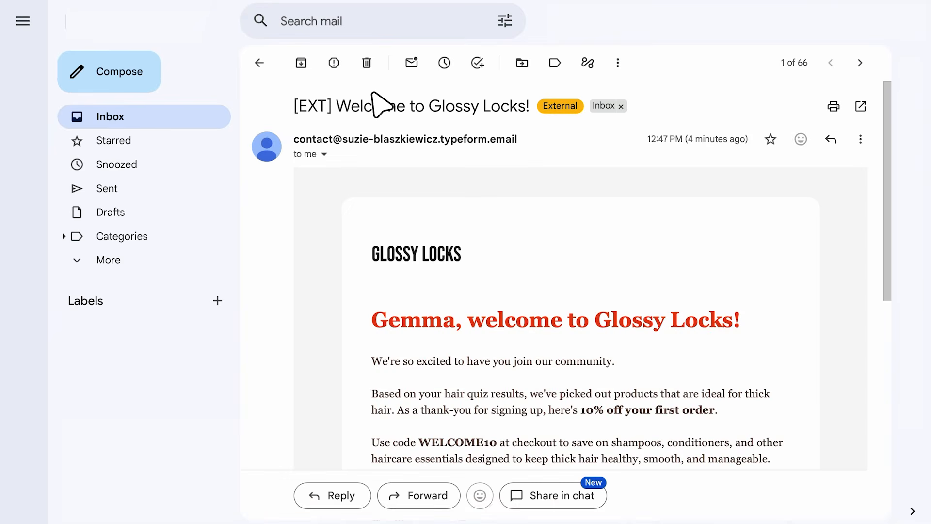
scroll(329, 207, "down", 3)
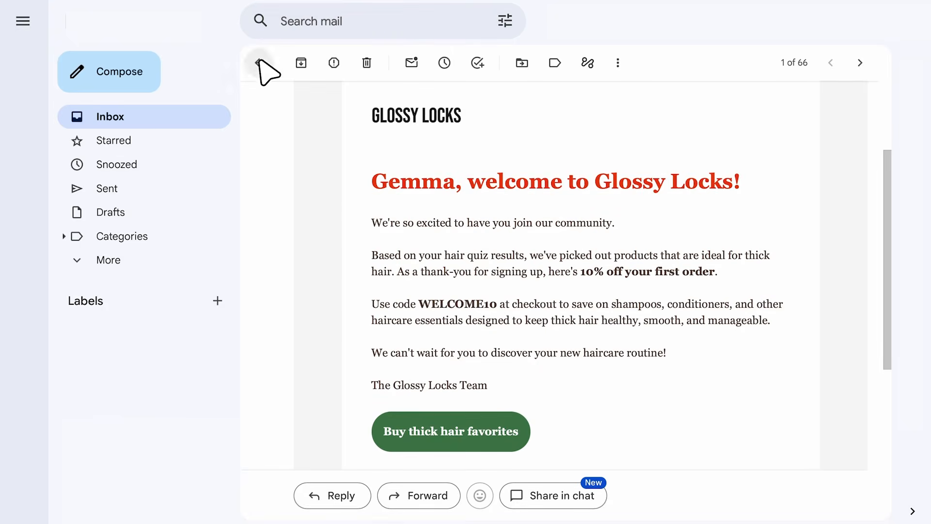
left_click(261, 63)
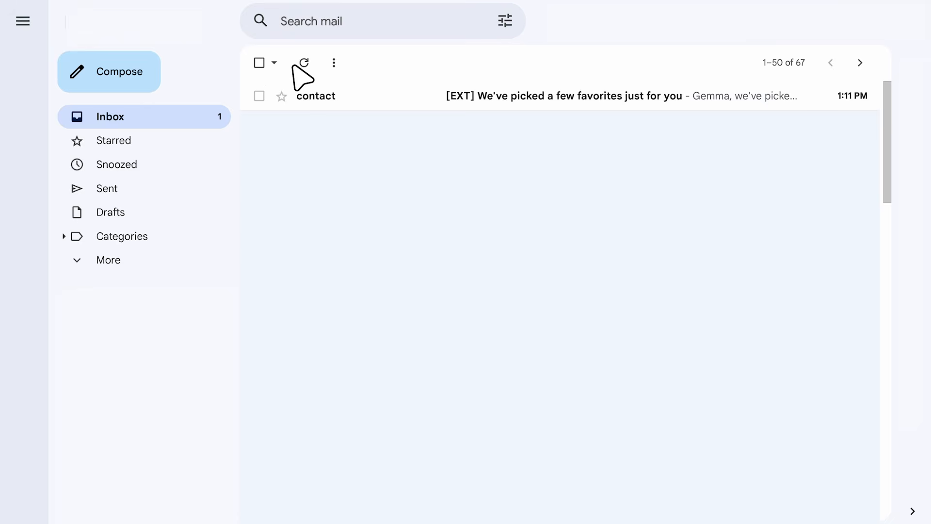
left_click(379, 92)
scroll(322, 201, "down", 4)
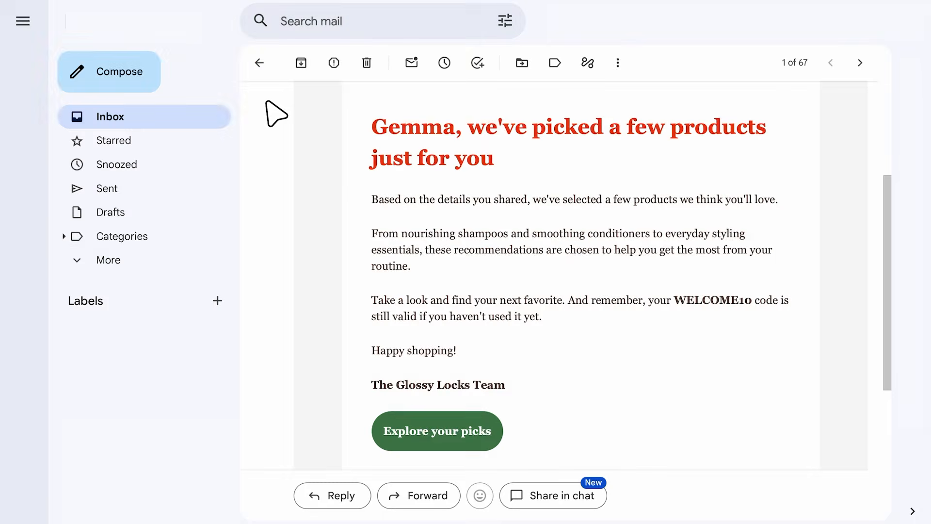
left_click(261, 63)
left_click(375, 92)
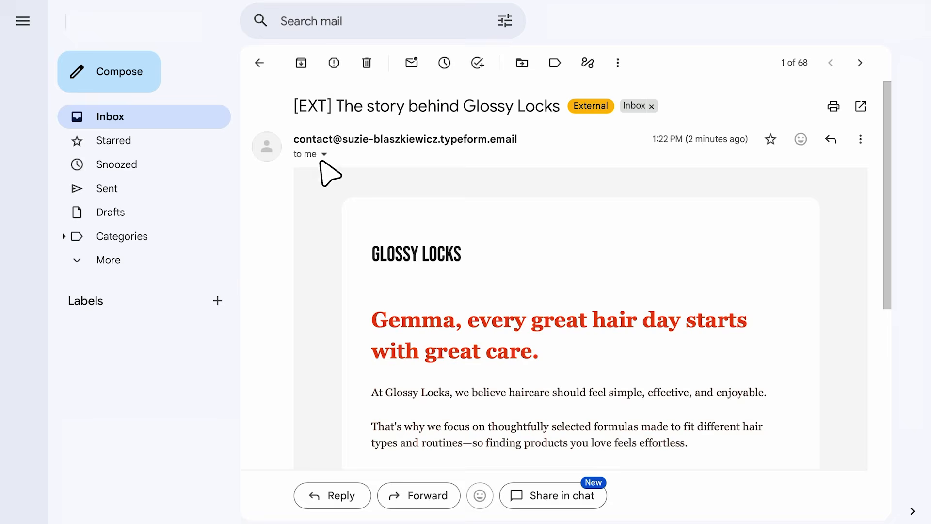
scroll(313, 194, "down", 3)
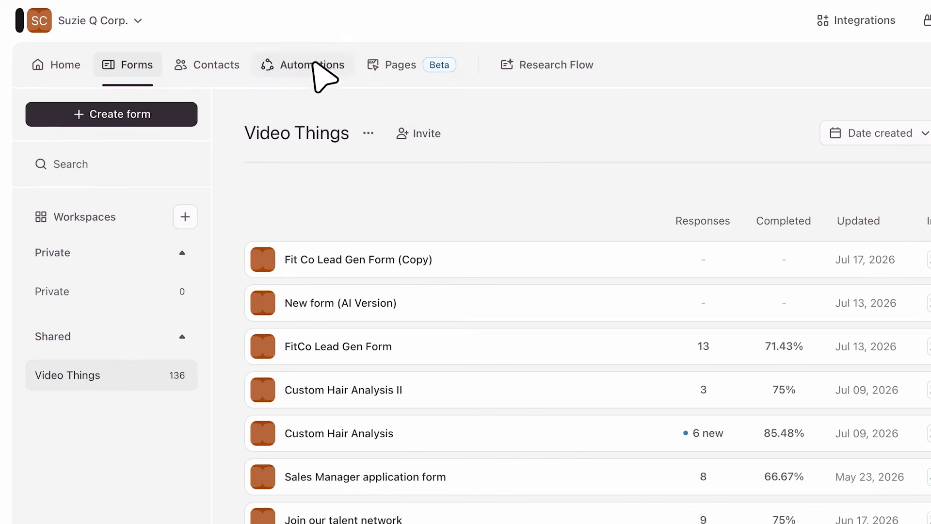
- Switch to Typeform, open the Drip campaign automation and review its sequence of emails and pauses
left_click(315, 64)
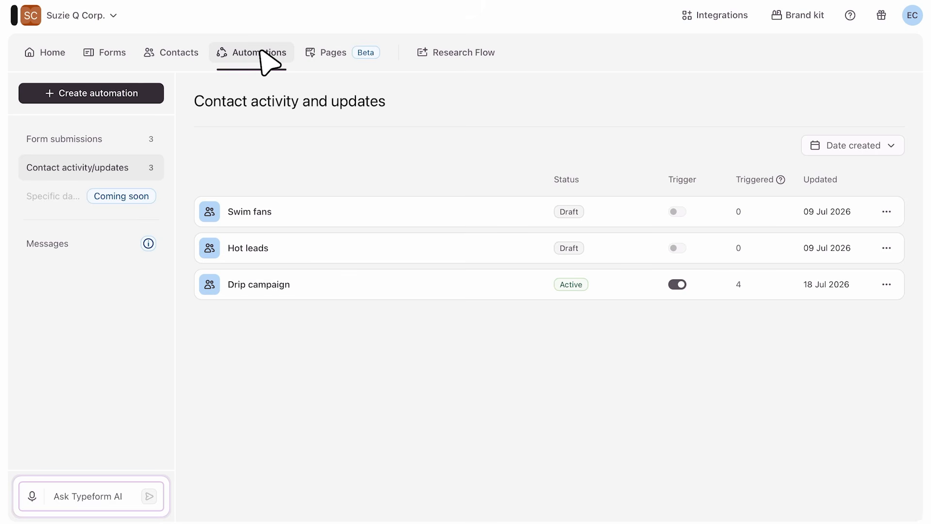
left_click(343, 281)
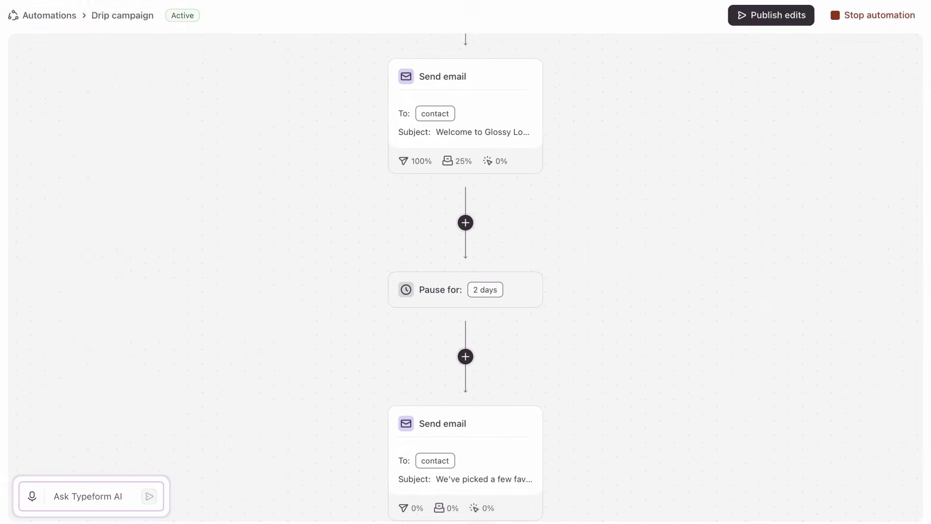
scroll(775, 296, "up", 3)
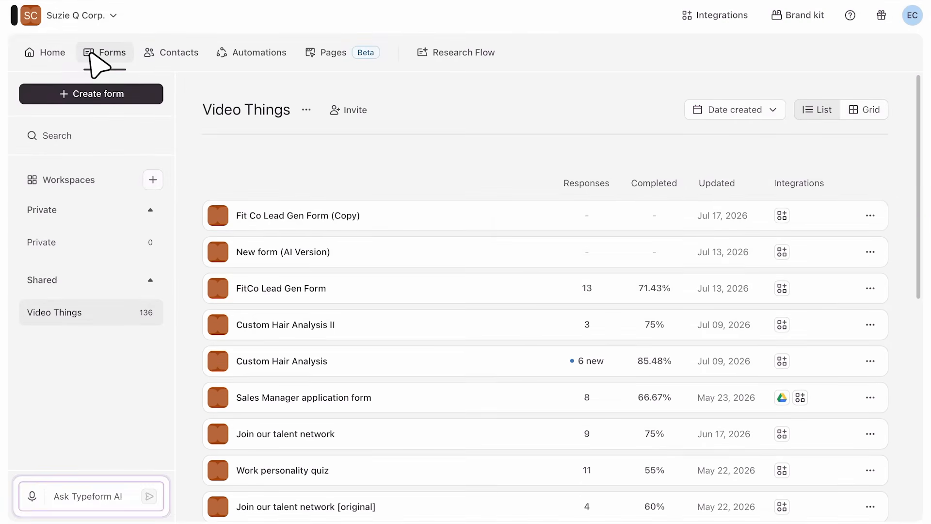
- Open the Custom Hair Analysis form and examine its questions on hair thickness, scalp type, hair concerns and chemical treatment
left_click(428, 362)
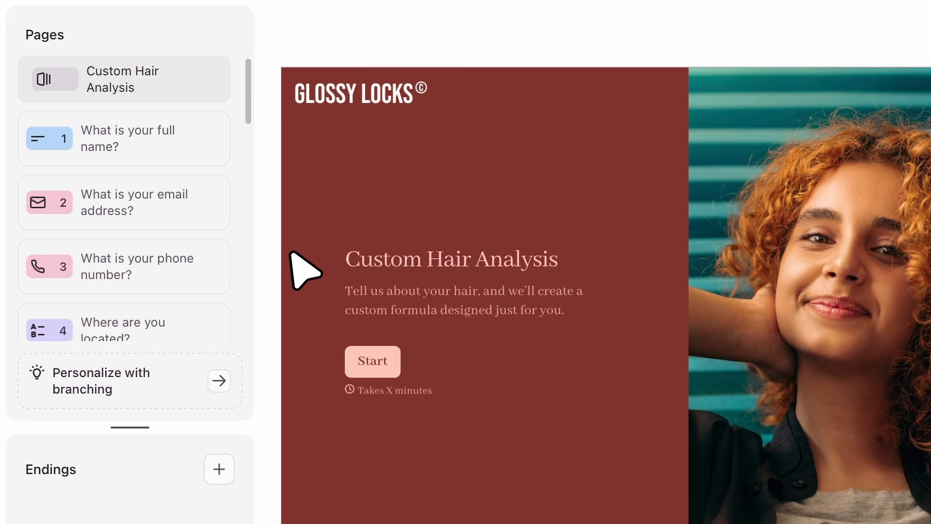
scroll(238, 219, "down", 3)
scroll(247, 235, "down", 5)
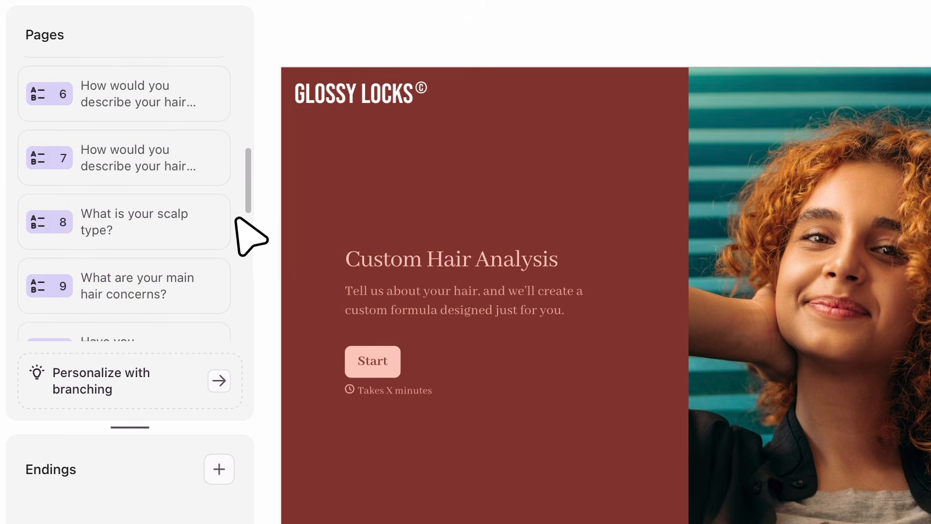
left_click(125, 118)
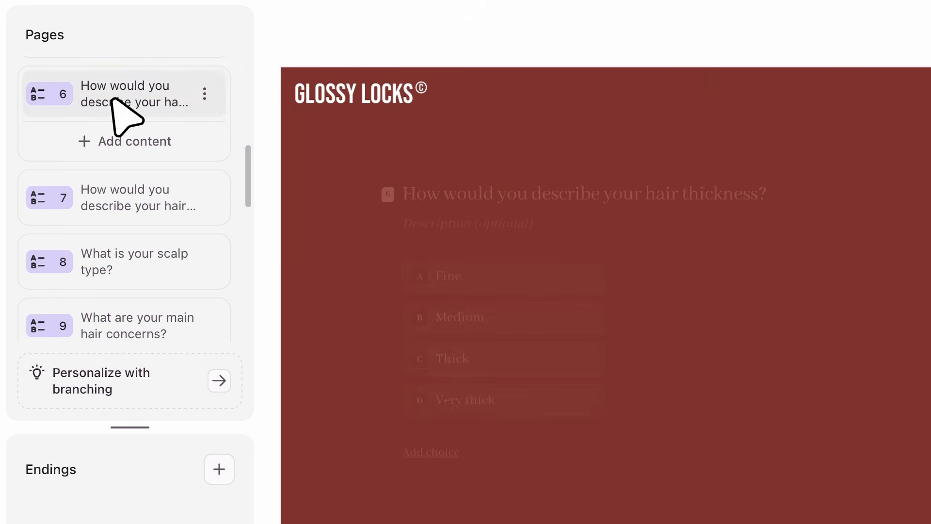
left_click(75, 252)
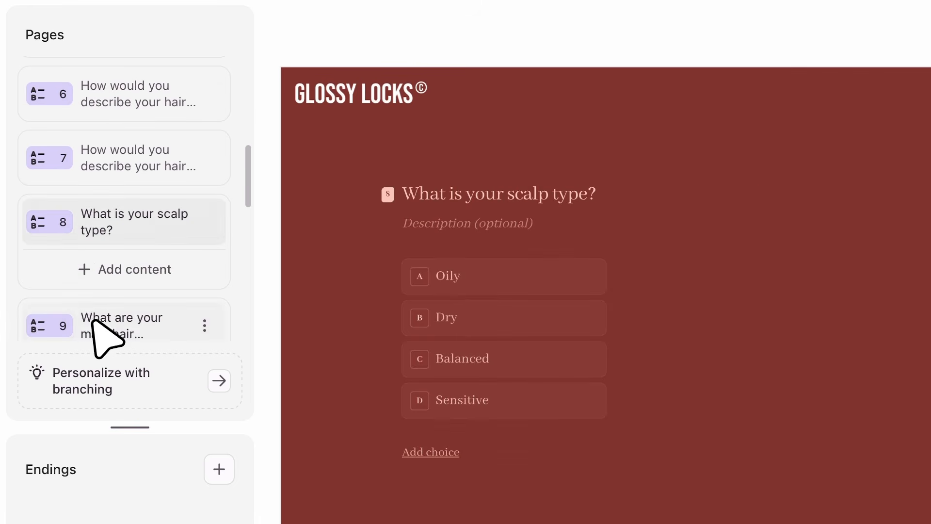
left_click(93, 323)
scroll(97, 330, "down", 3)
left_click(138, 265)
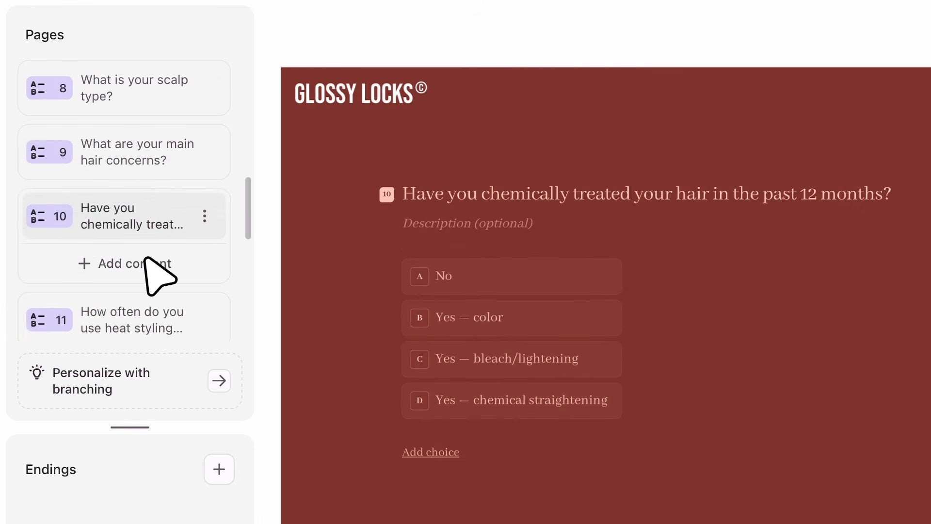
- Check the contact mapping of the hair thickness question and the location question
scroll(145, 260, "up", 5)
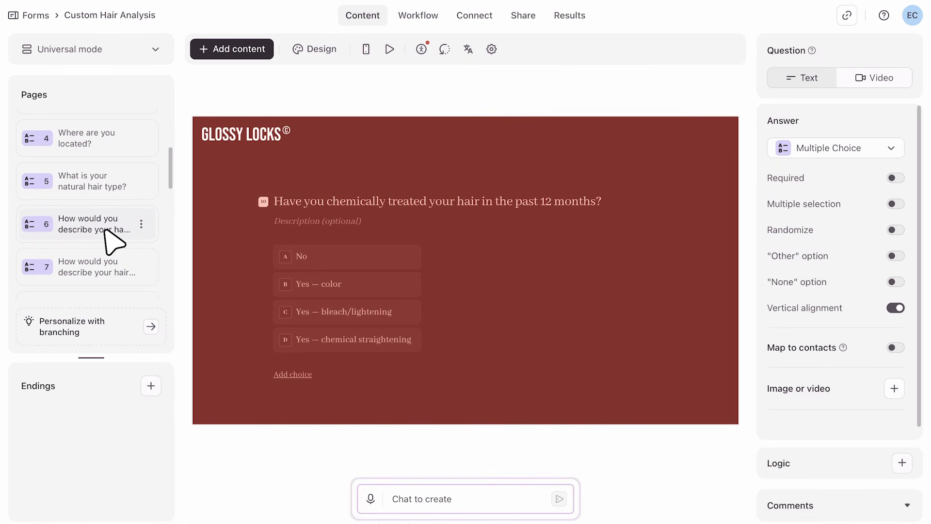
left_click(106, 233)
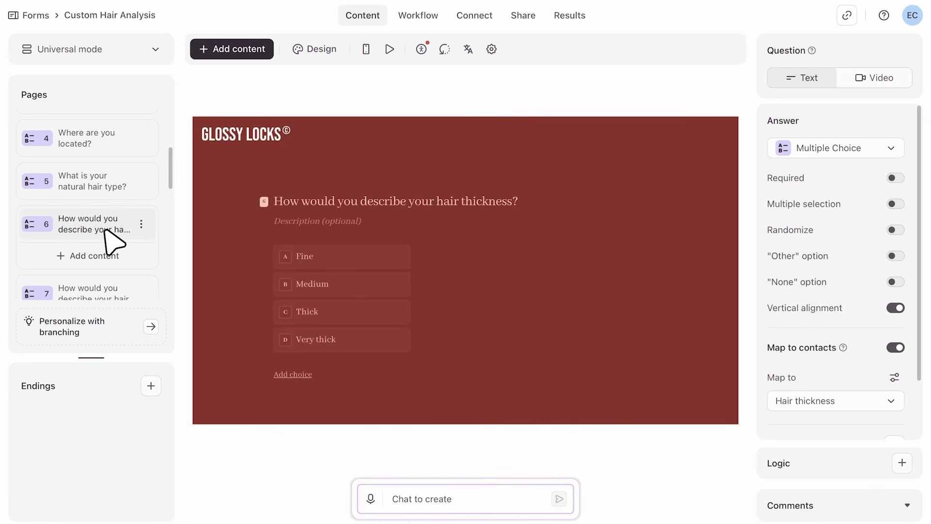
left_click(123, 145)
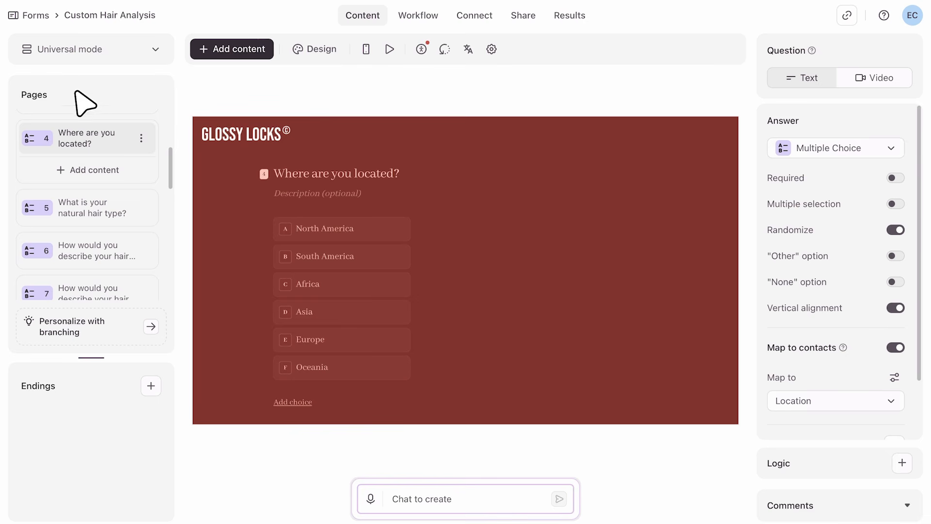
- Create a new automation triggered by contact activity or updates, with "Contact is created" as the starting event
left_click(30, 14)
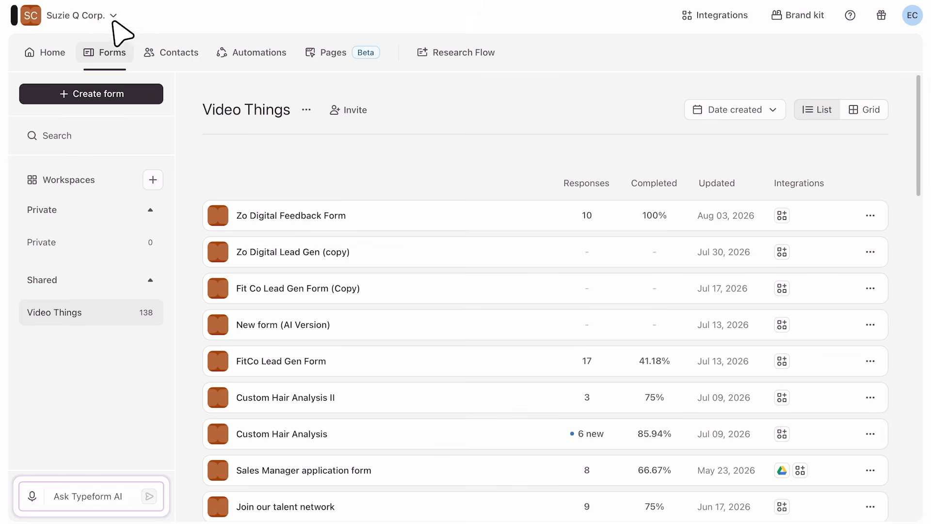
left_click(225, 51)
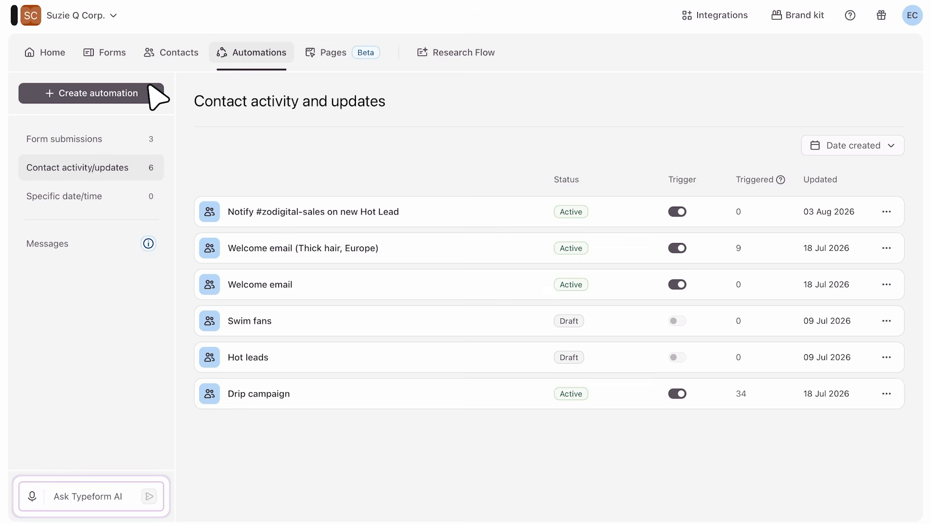
left_click(150, 89)
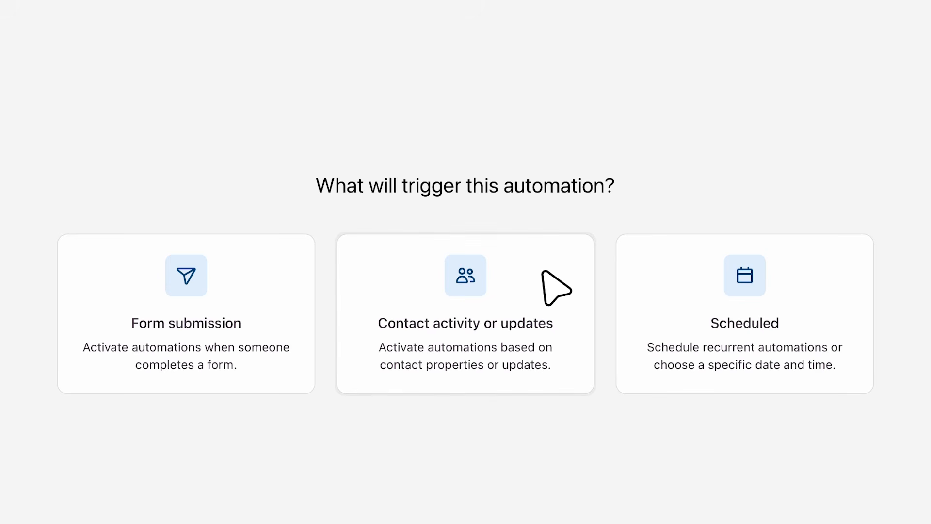
left_click(537, 275)
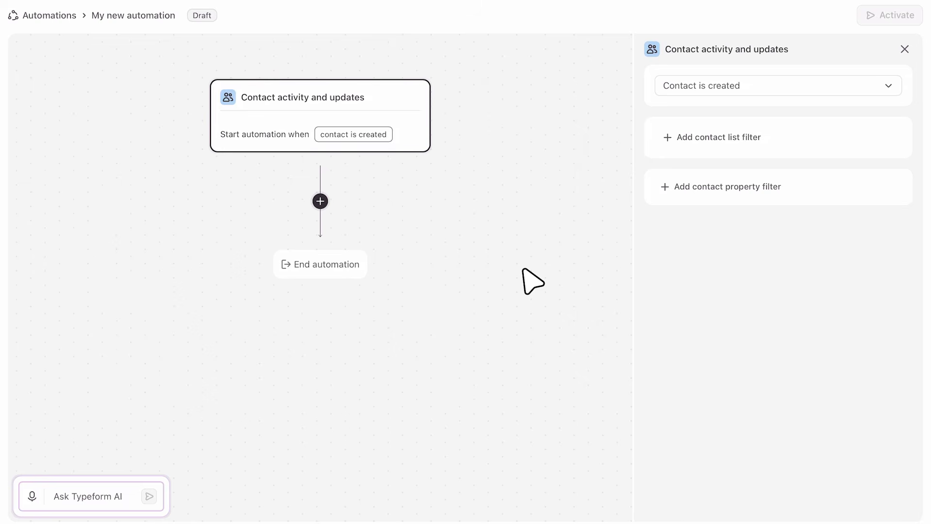
left_click(783, 81)
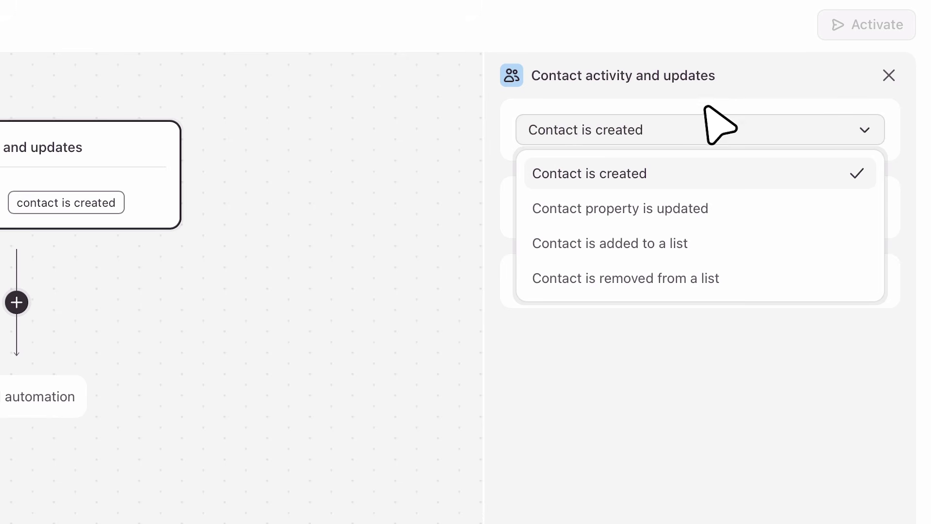
left_click(737, 159)
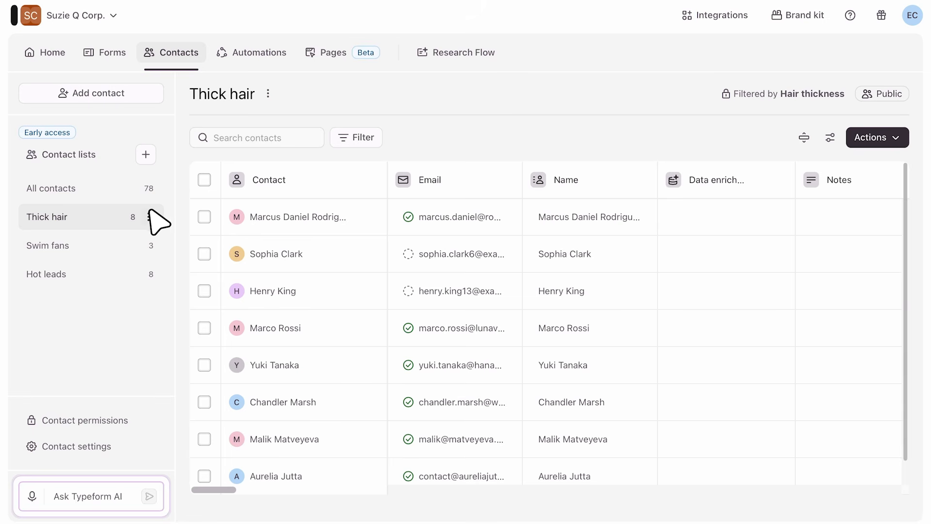
- Open the Thick hair contact list for editing to inspect its setup
left_click(147, 212)
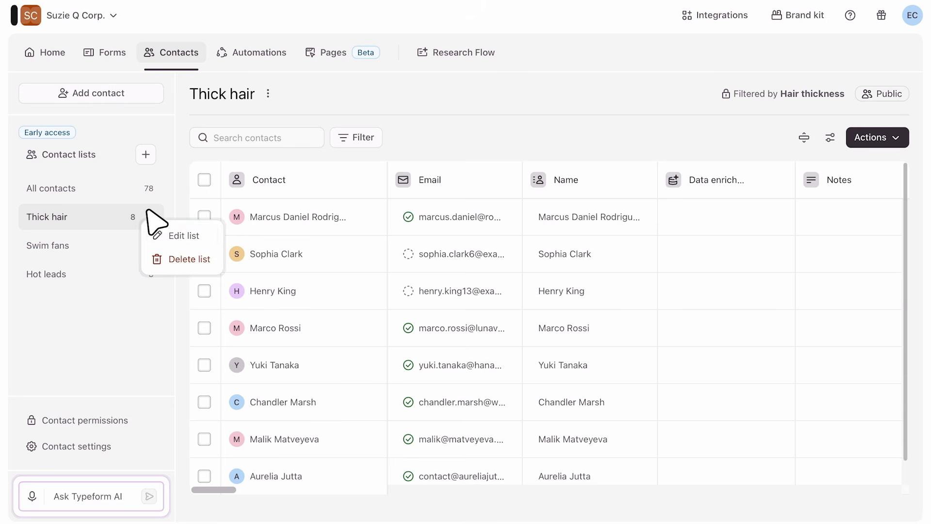
left_click(173, 235)
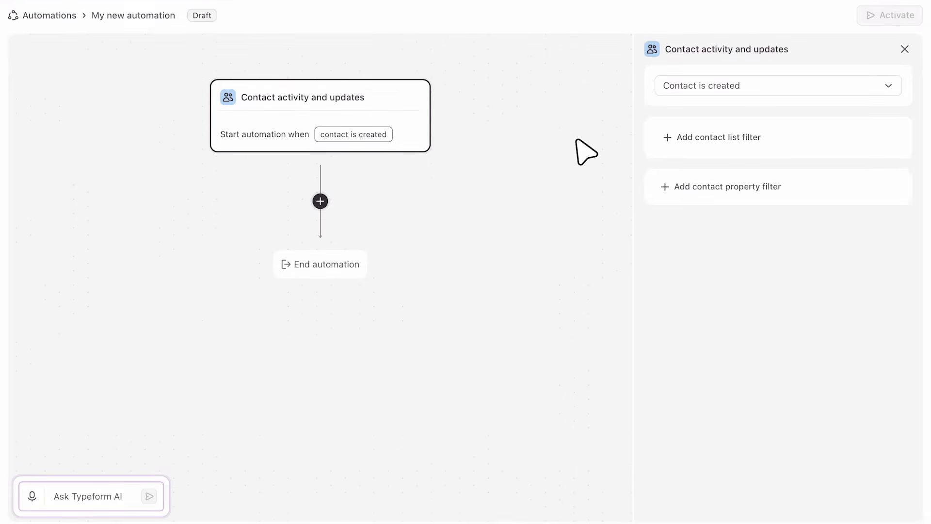
- Add a contact list filter to the new automation's trigger and choose the Thick hair list
left_click(567, 207)
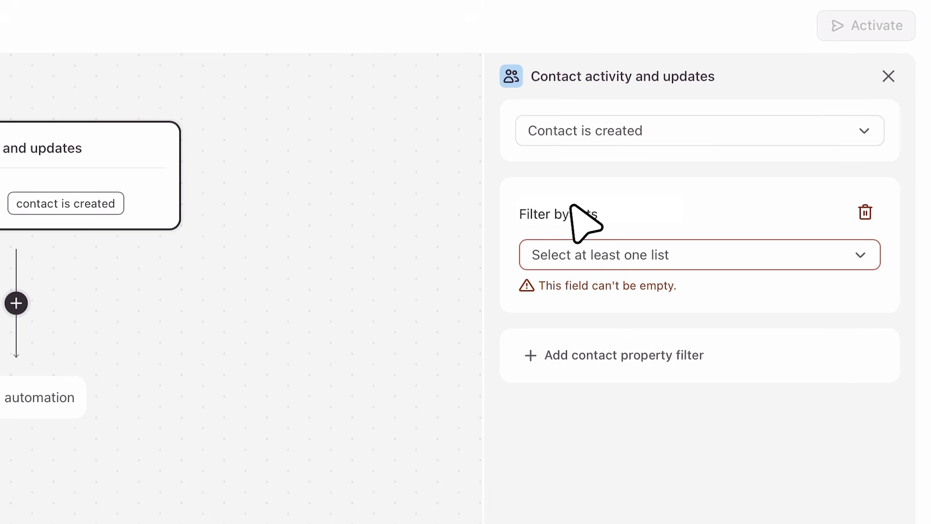
left_click(713, 258)
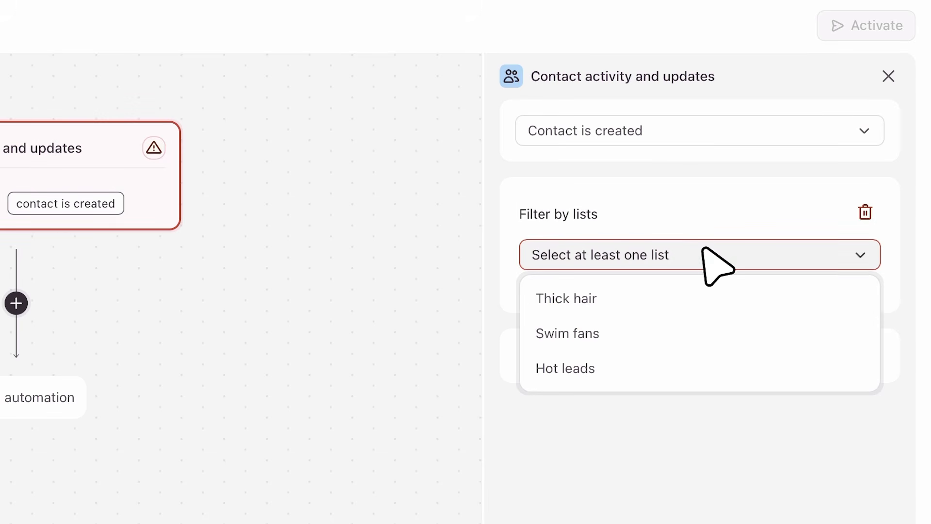
left_click(639, 295)
left_click(496, 319)
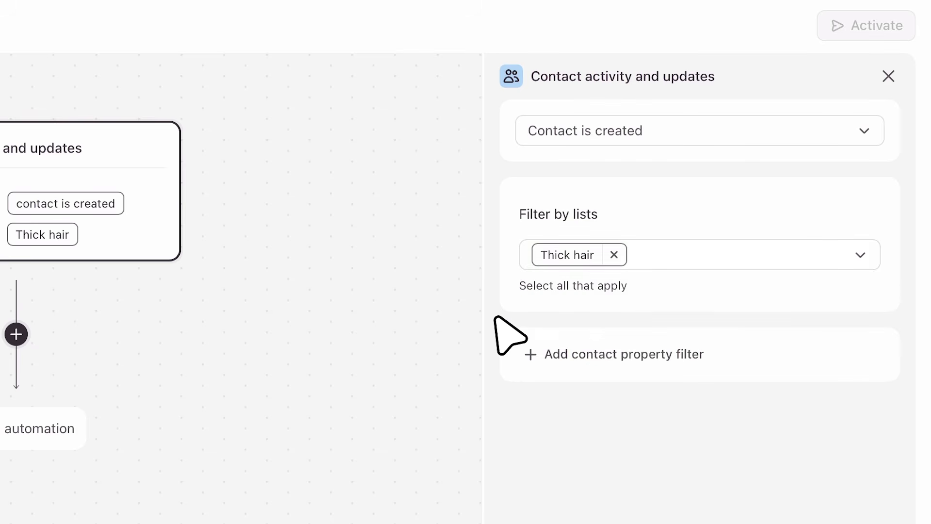
- Add a contact property filter to the trigger requiring that Location is Europe
left_click(543, 353)
left_click(558, 377)
type("location")
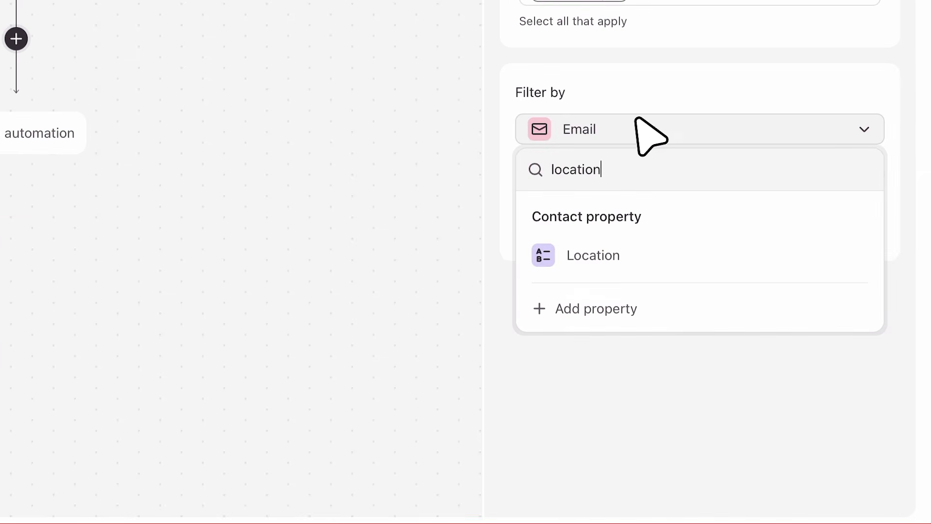
left_click(696, 254)
left_click(765, 167)
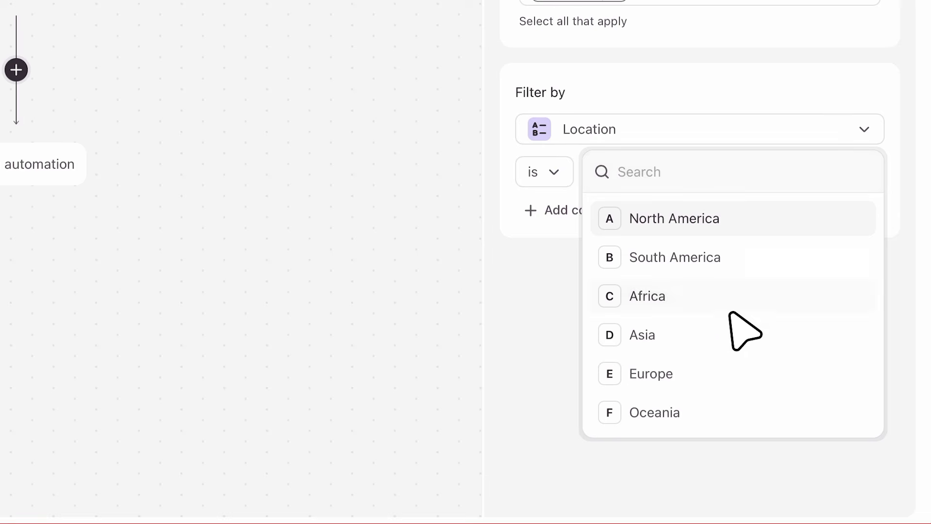
left_click(724, 359)
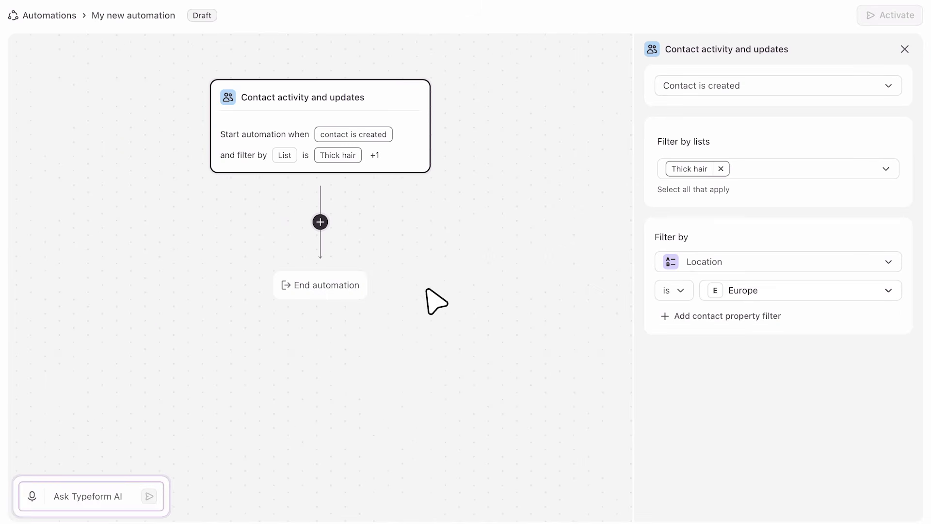
- Add a time delay after the trigger that pauses the automation for 2 days
left_click(319, 222)
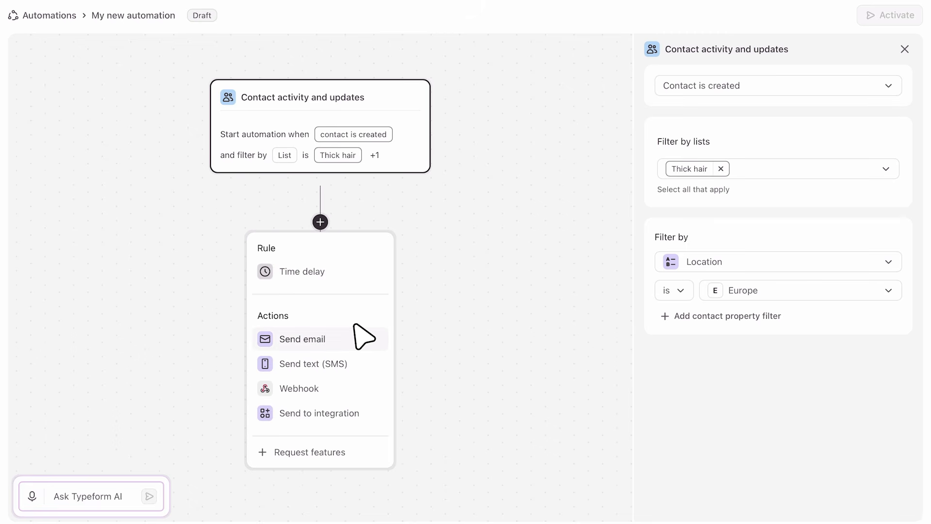
left_click(365, 272)
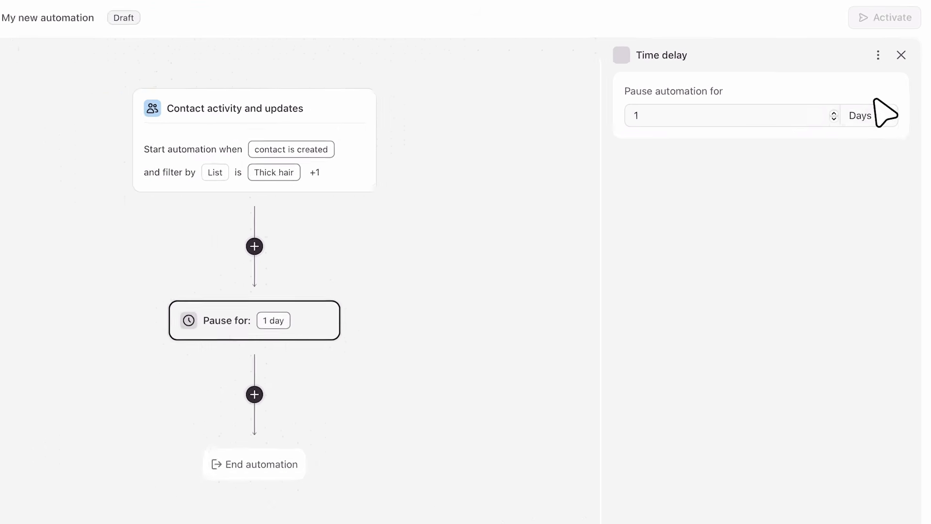
left_click(874, 116)
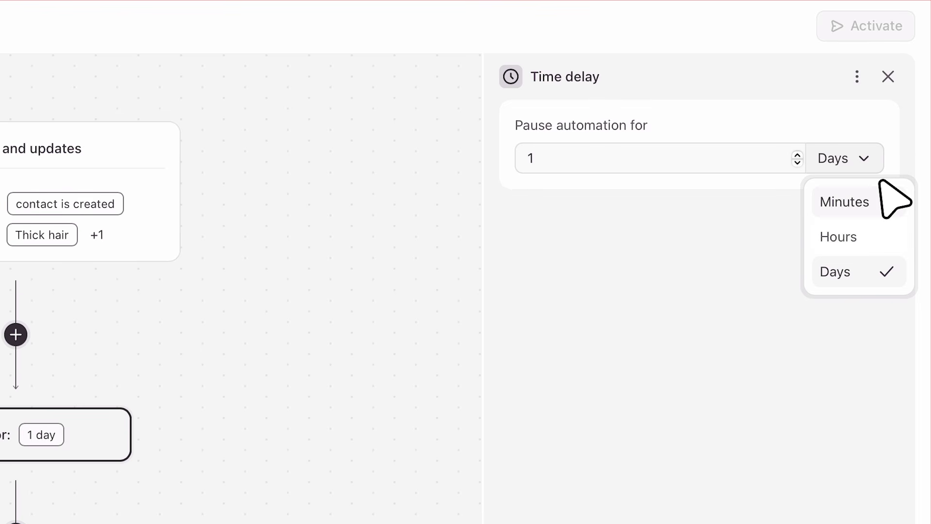
left_click(797, 154)
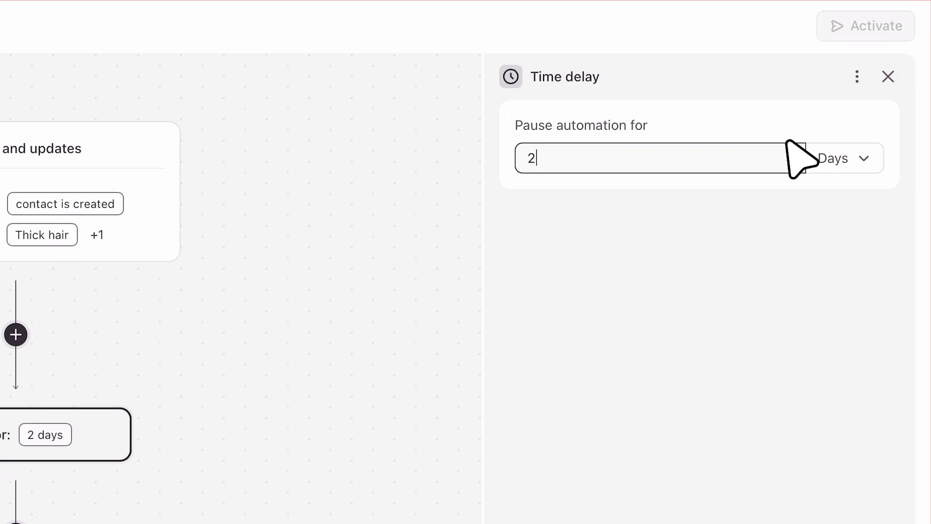
- Add a send email action after the delay, addressed to the contact, with the subject line "Welcome to Glossy Locks!"
left_click(16, 523)
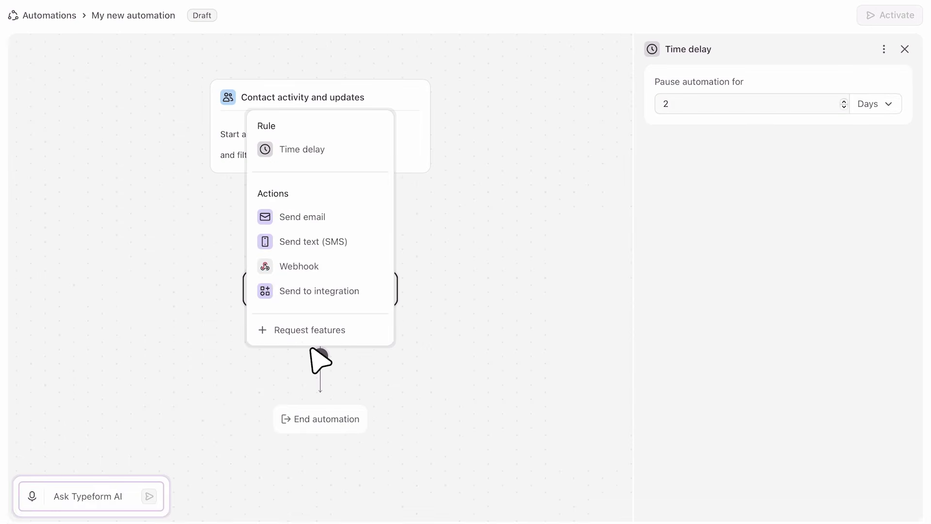
left_click(353, 214)
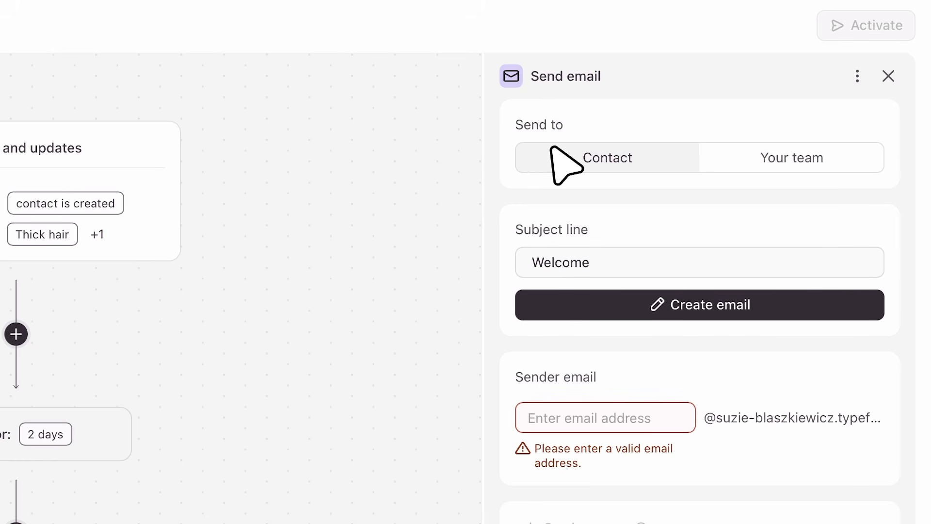
left_click(737, 168)
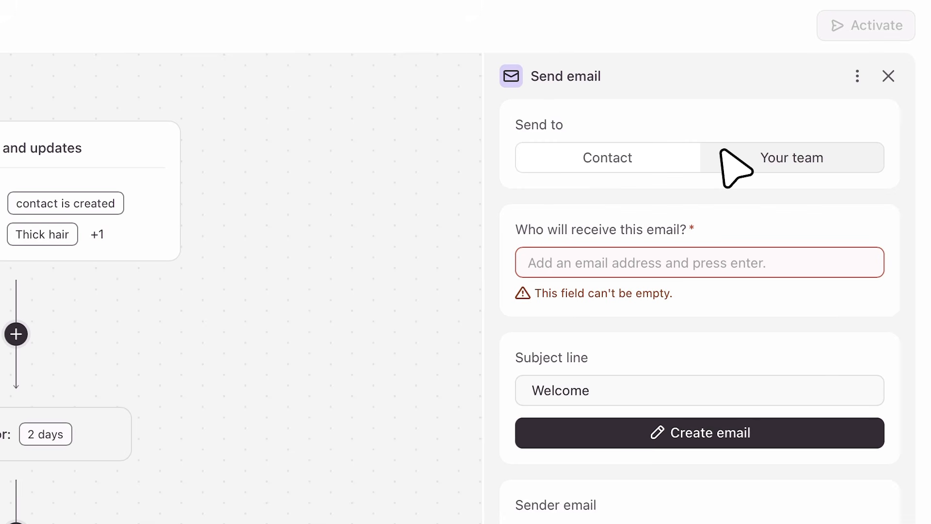
left_click(667, 154)
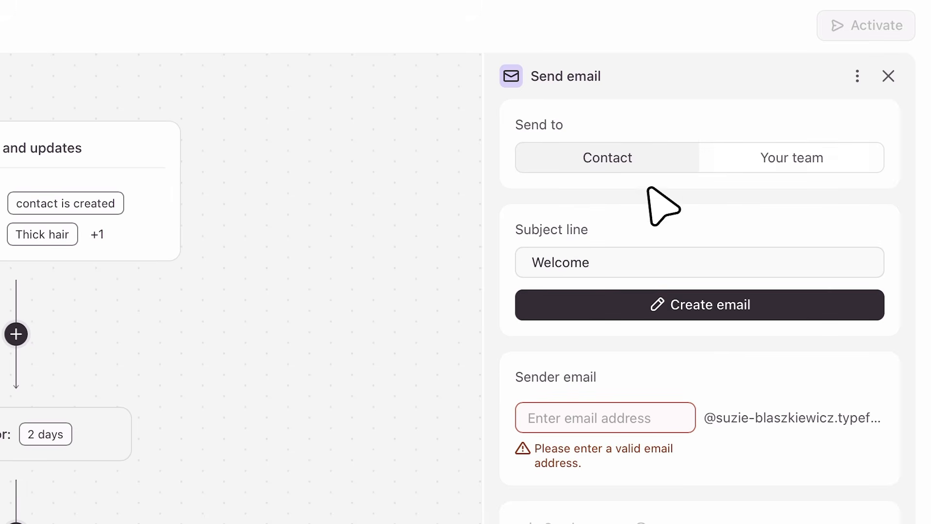
left_click(623, 250)
type("to Glossy Locks!")
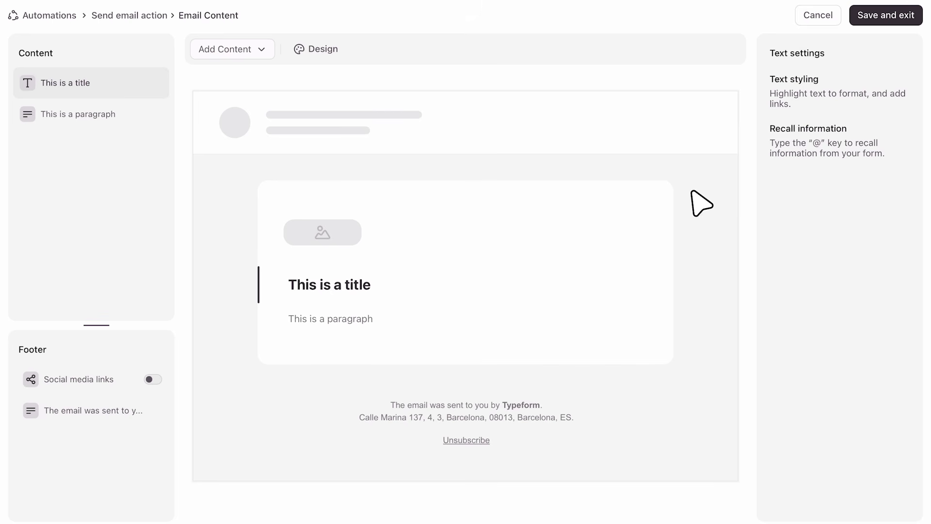
- Create the email content with the title "Welcome to Glossy Locks!" and paste the prepared welcome message with the WELCOME10 offer into the paragraph
triple_click(374, 280)
type("Welcome to Glossy Locks!")
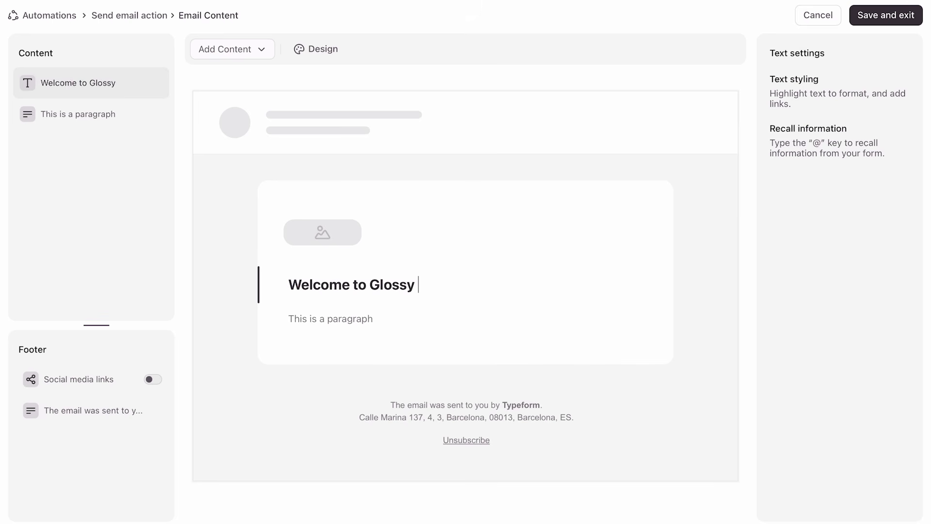
triple_click(330, 317)
type("We're so excited to have you join our community.  Based on your hair quiz results, we've picked out products that are ideal for thick hair. As a thank-you for signing up, here's 10% off your first order.  Use code WELCOME10 at checkout to save on shampoos, conditioners, and other haircare essentials designed to keep thick hair healthy, smooth, and manageable.  We can't wait for you to discover your new haircare routine!  The Glossy Locks Team")
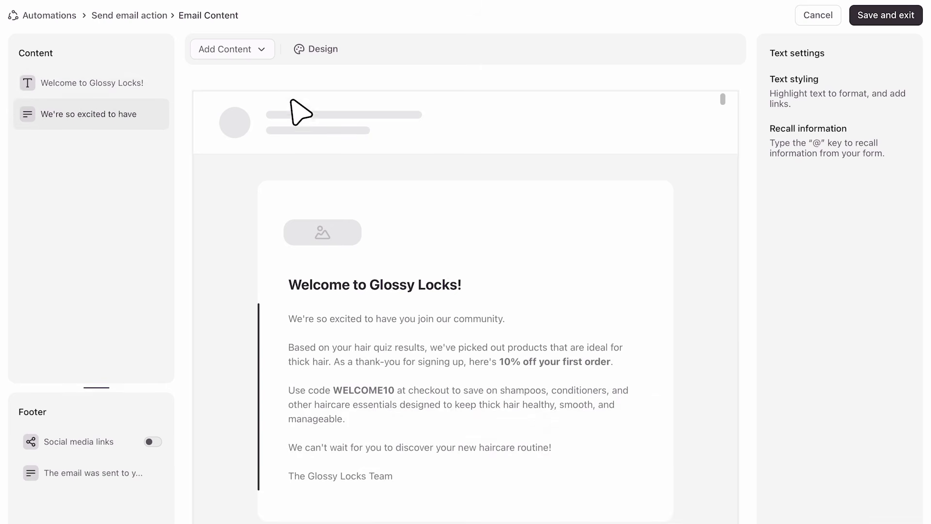
left_click(264, 49)
left_click(235, 130)
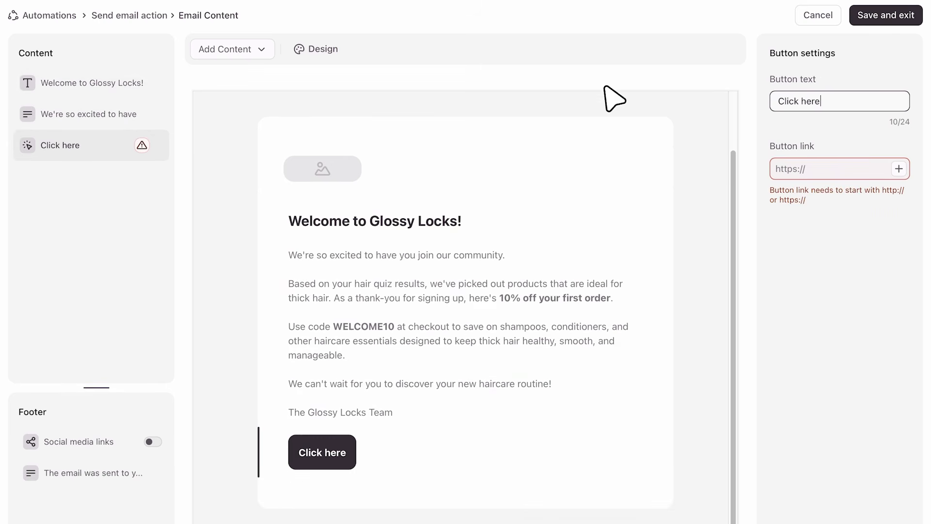
left_click(823, 101)
key("BackSpace")
key("BackSpace")
key("BackSpace")
key("BackSpace")
key("BackSpace")
key("BackSpace")
key("BackSpace")
key("BackSpace")
key("BackSpace")
key("BackSpace")
type("Buy thick hair favorites")
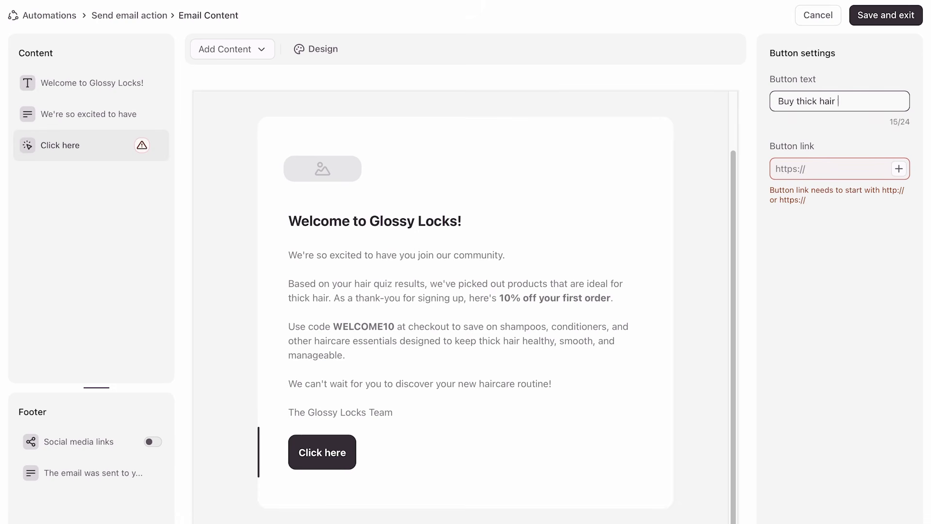
left_click(781, 167)
type("https://glossylocks.eu/thick-hair")
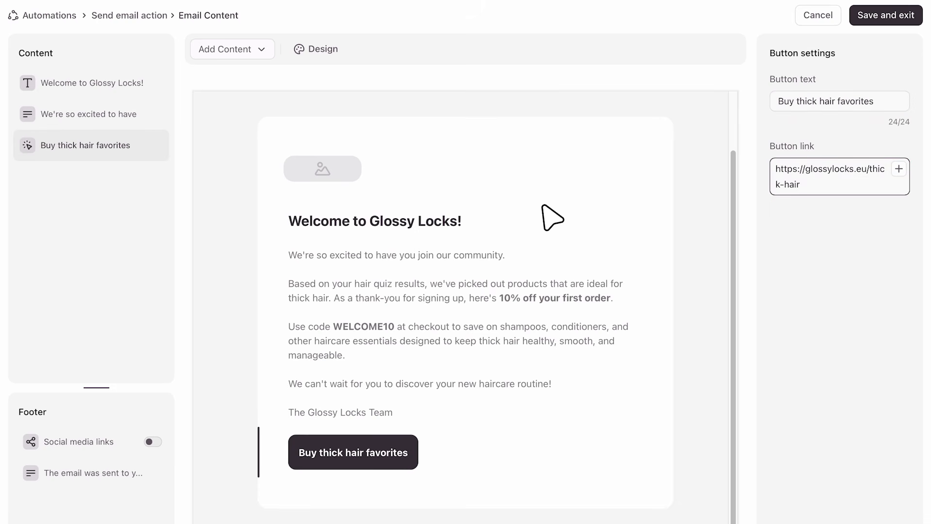
- Personalize the email title by recalling the contact's Name at its start, followed by a comma and a lowercase "welcome"
left_click(544, 205)
type("@")
key("Down")
key("Down")
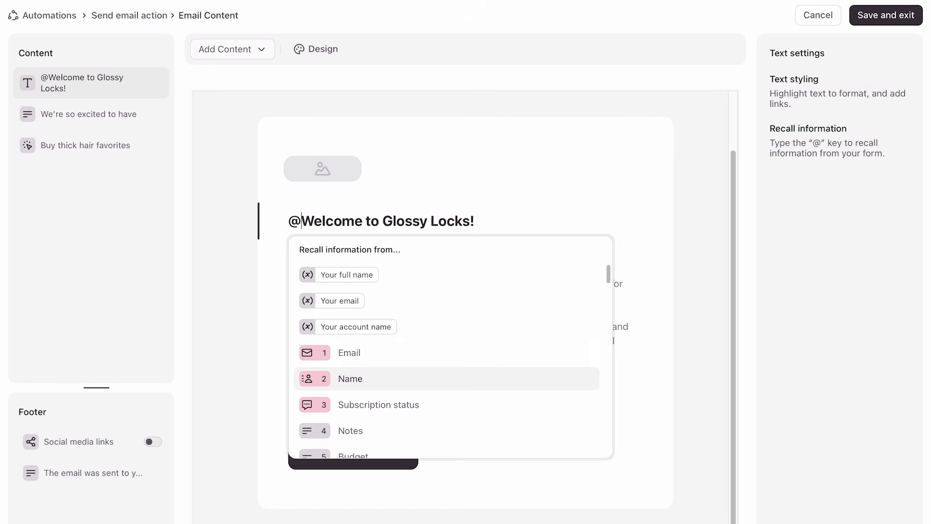
key("Return")
type(",")
key("Right")
key("BackSpace")
type("w")
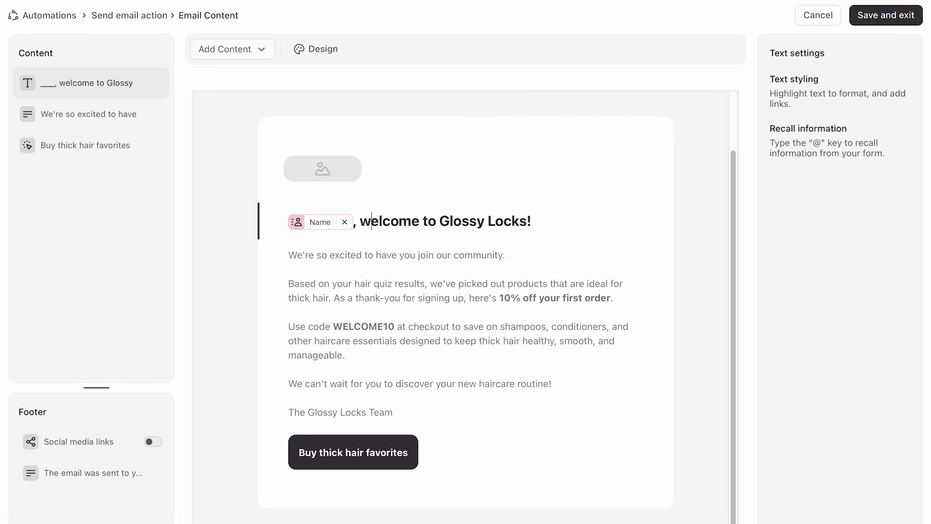
- Apply the "My new email theme" design to the email
left_click(321, 49)
left_click_drag(315, 77, 609, 12)
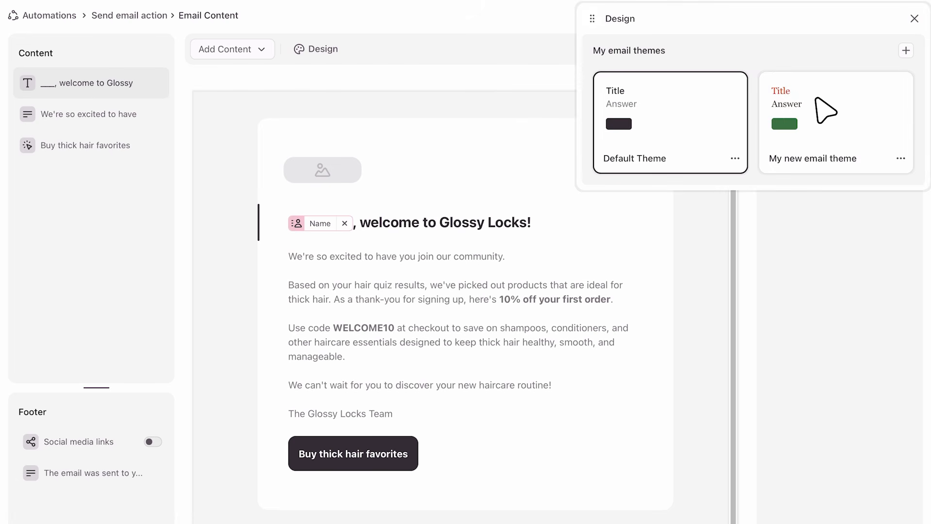
left_click(825, 114)
- Edit the email theme to give buttons the most rounded radius, then save the email content and return to the automation
left_click(901, 160)
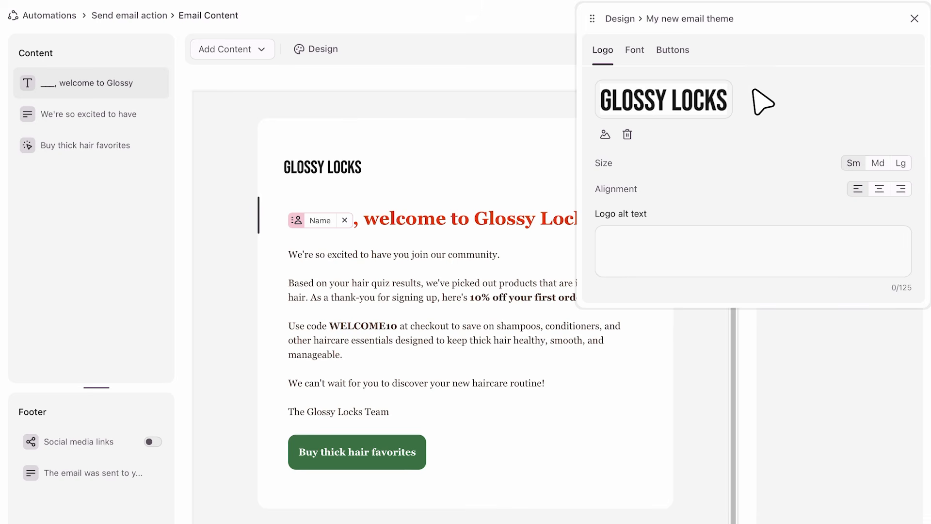
left_click(633, 50)
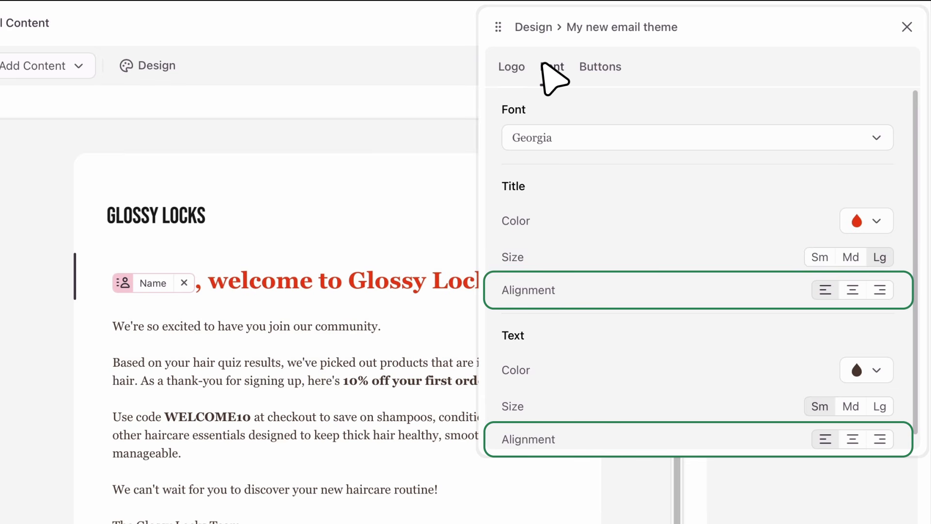
left_click(597, 68)
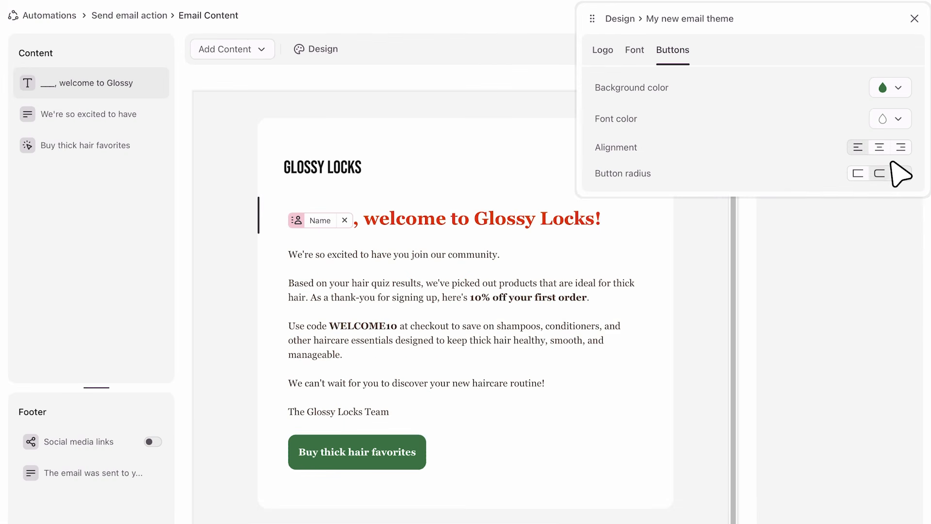
left_click(893, 165)
left_click(904, 207)
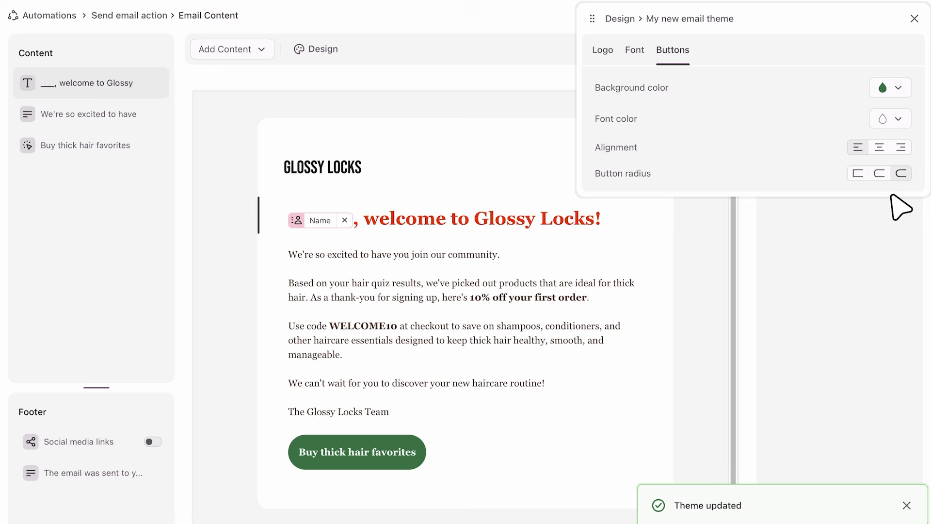
left_click(912, 17)
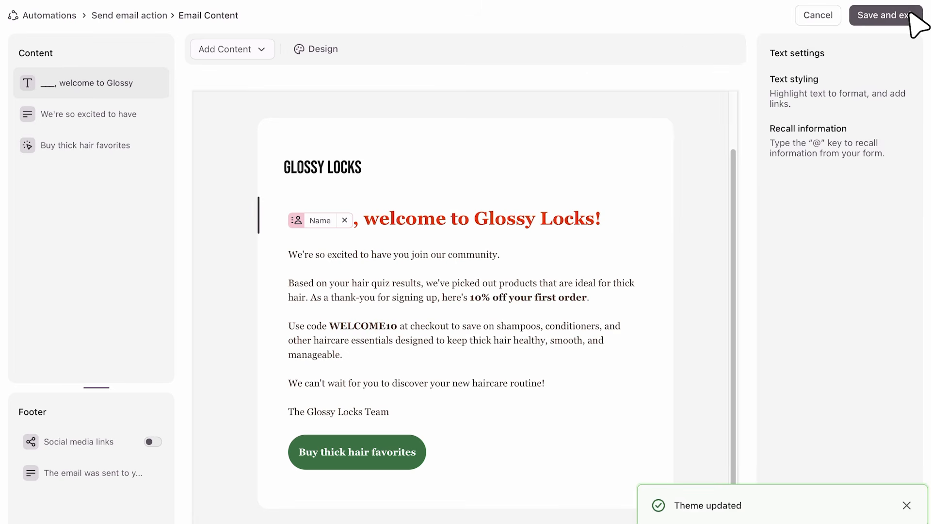
left_click(912, 16)
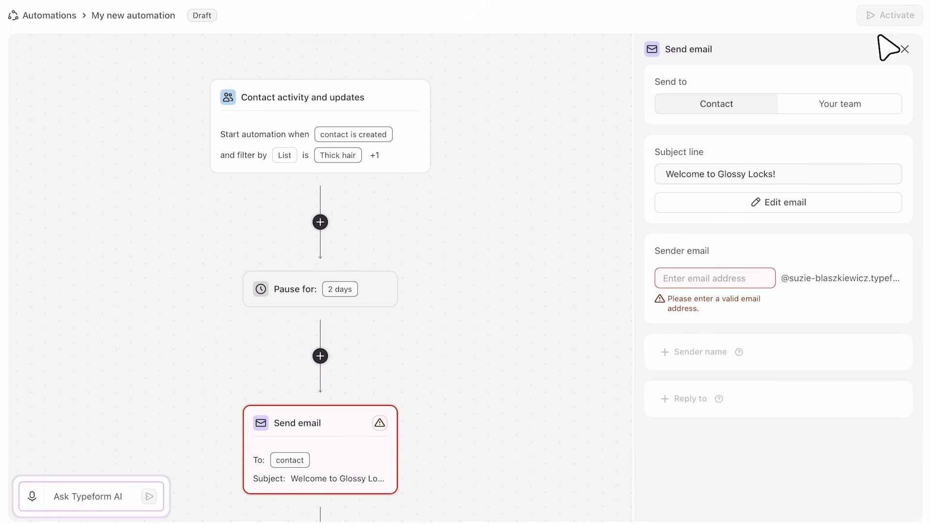
- Set the sender email's prefix to "contact"
left_click(679, 278)
type("contact")
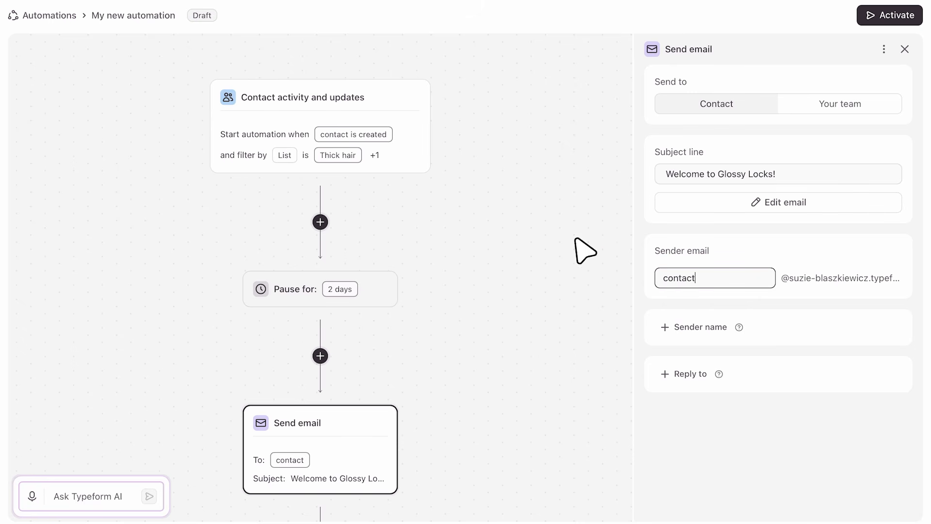
- Rename the automation as "Welcome email" and activate it
left_click(146, 8)
type("Welcome email")
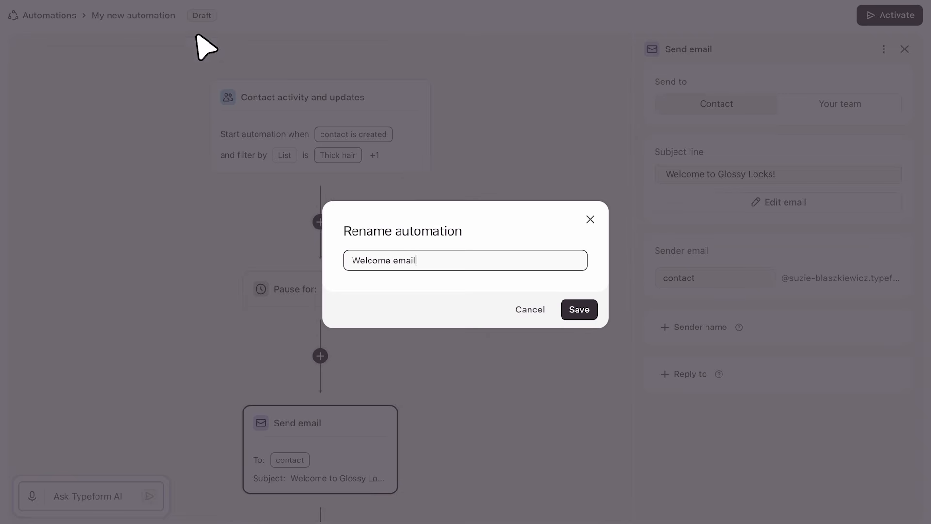
left_click(577, 310)
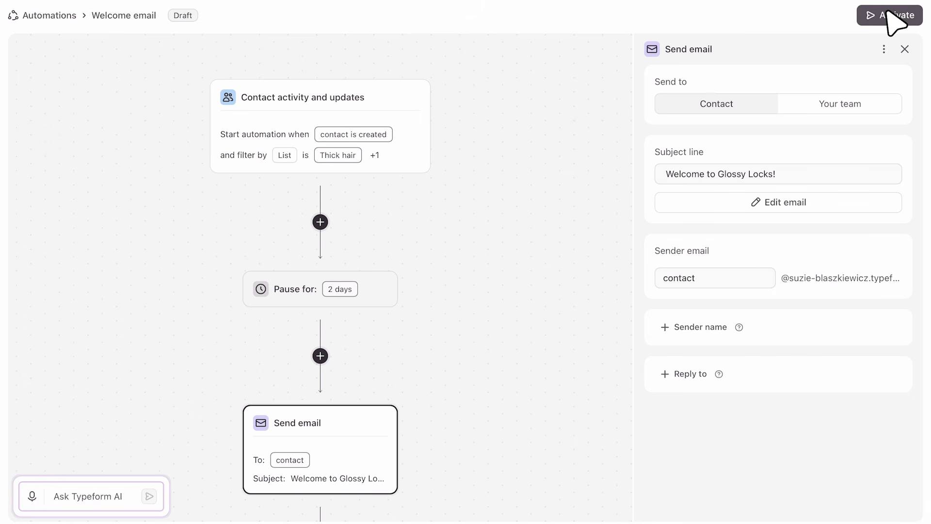
left_click(889, 12)
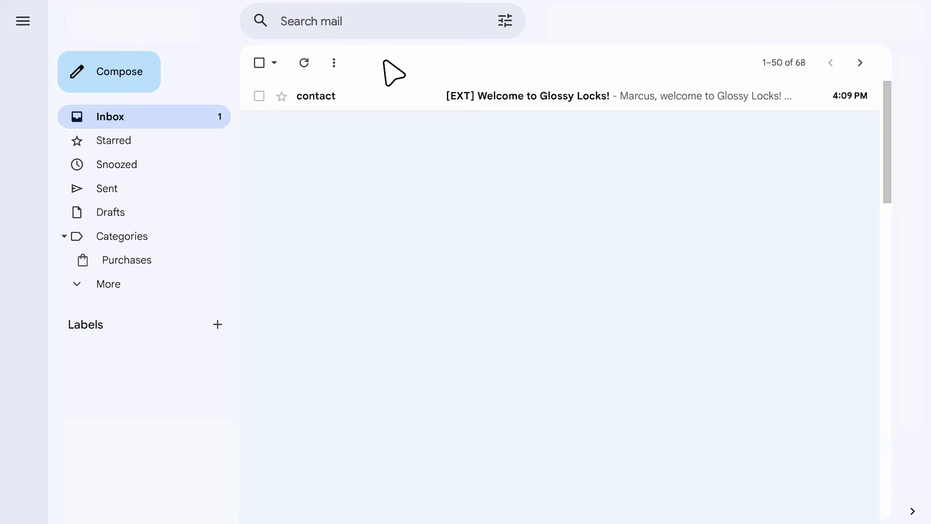
- Switch to the Gmail inbox and read the received "Welcome to Glossy Locks!" email
left_click(365, 93)
scroll(315, 218, "down", 2)
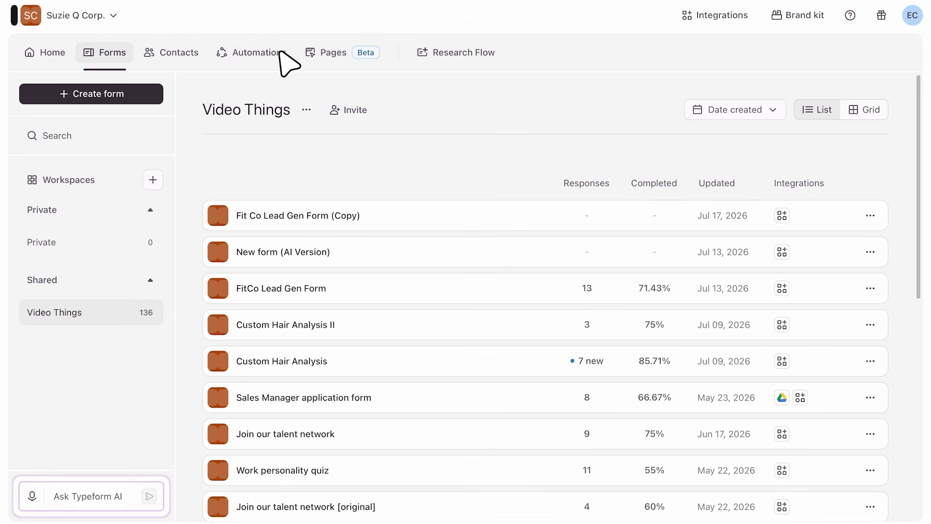
- Return to Typeform's list of contact activity automations and turn off the "Welcome email" automation
left_click(256, 52)
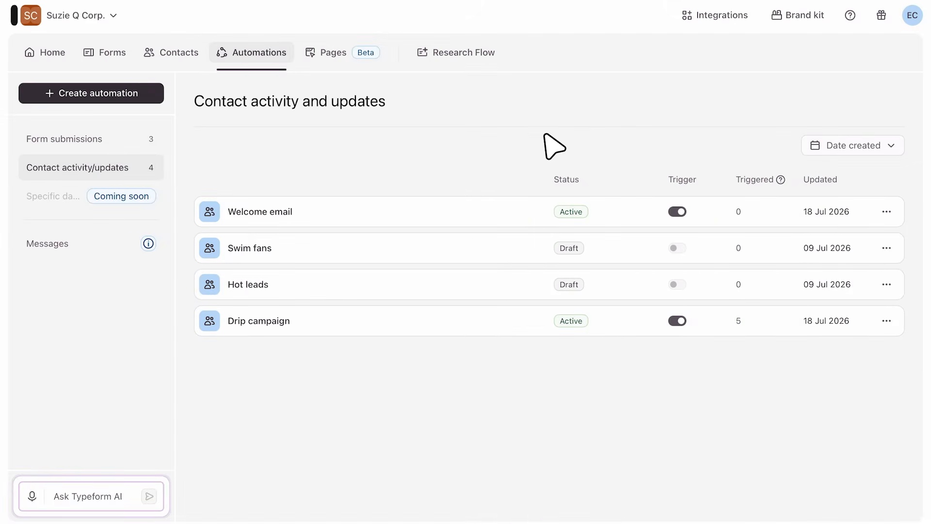
left_click(677, 212)
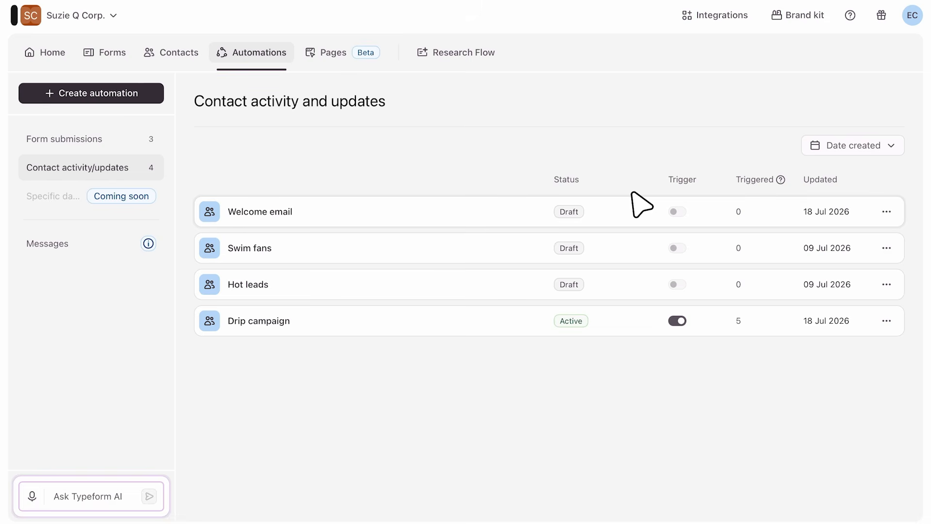
- Review the Automations column across all contacts to see which automations each contact received
left_click(181, 48)
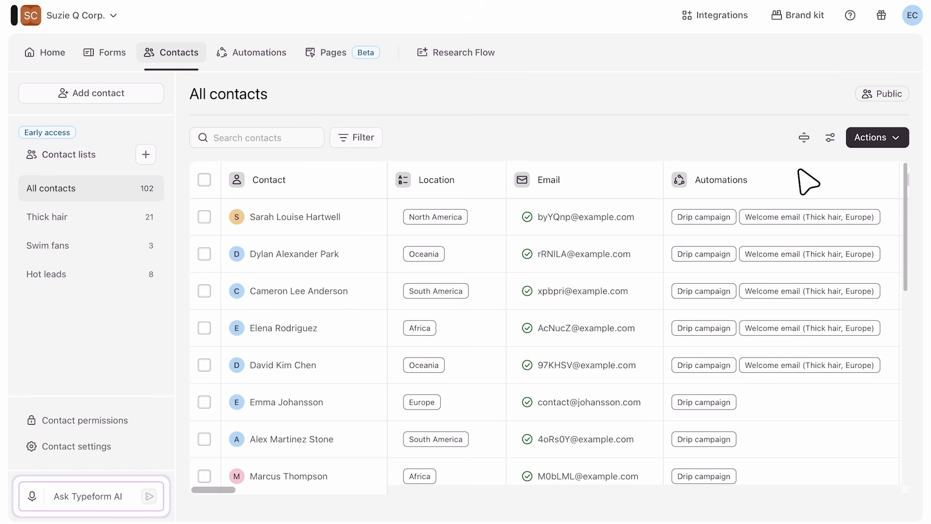
scroll(801, 175, "down", 6)
scroll(549, 347, "down", 3)
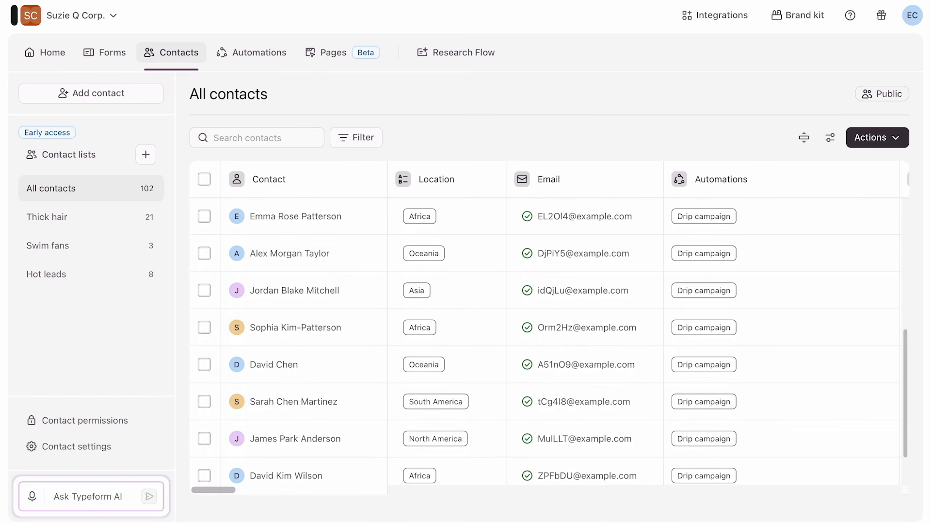